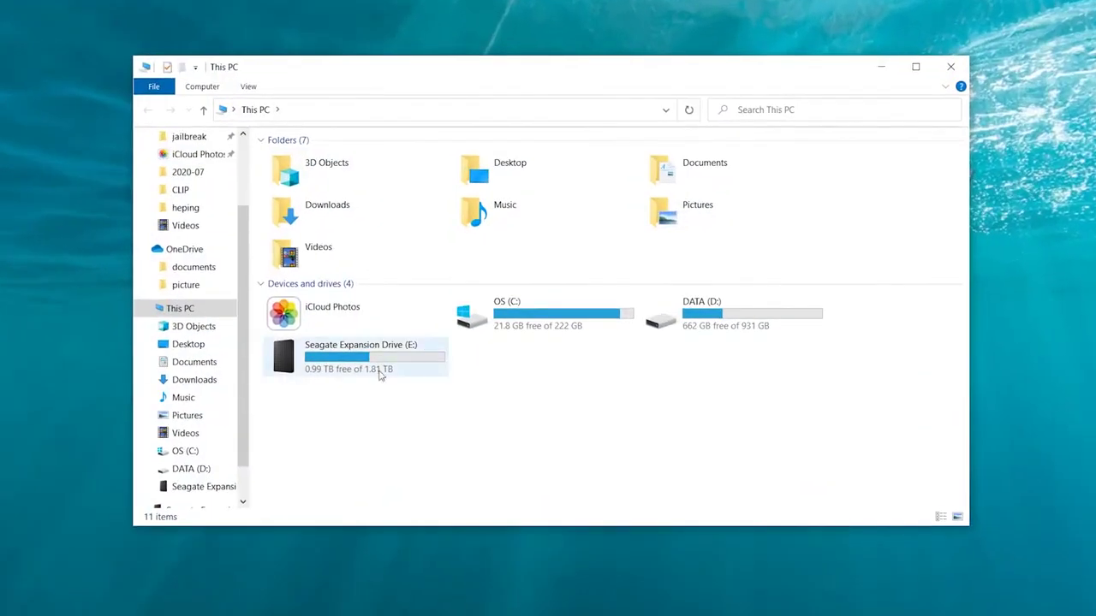
- On the Seagate Expansion Drive (E:), view the dog picture, then delete dog and IMG_0027
double_click(381, 374)
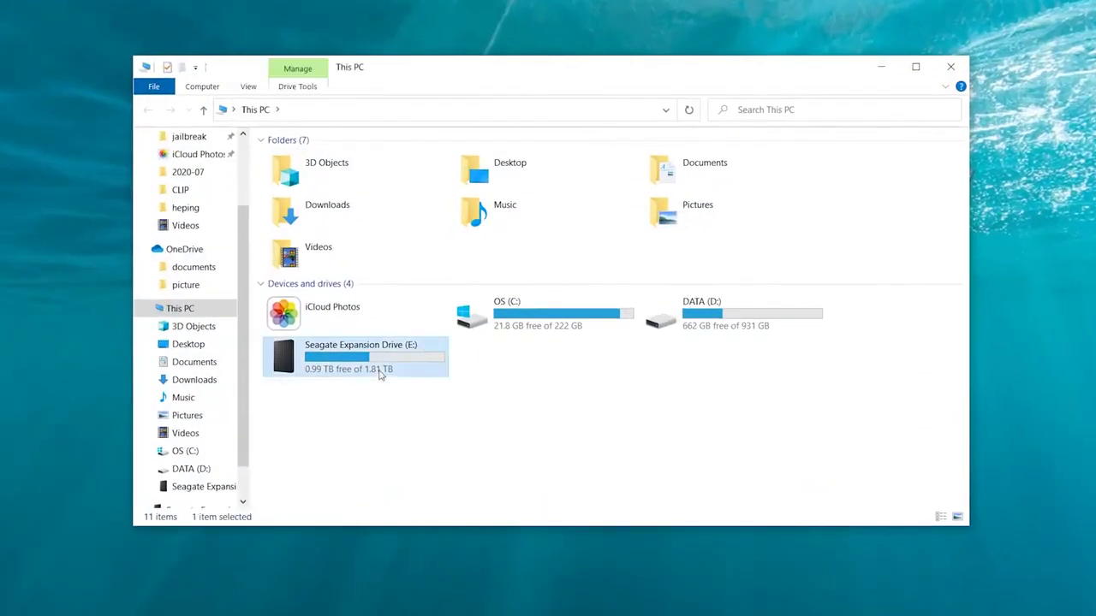
double_click(454, 184)
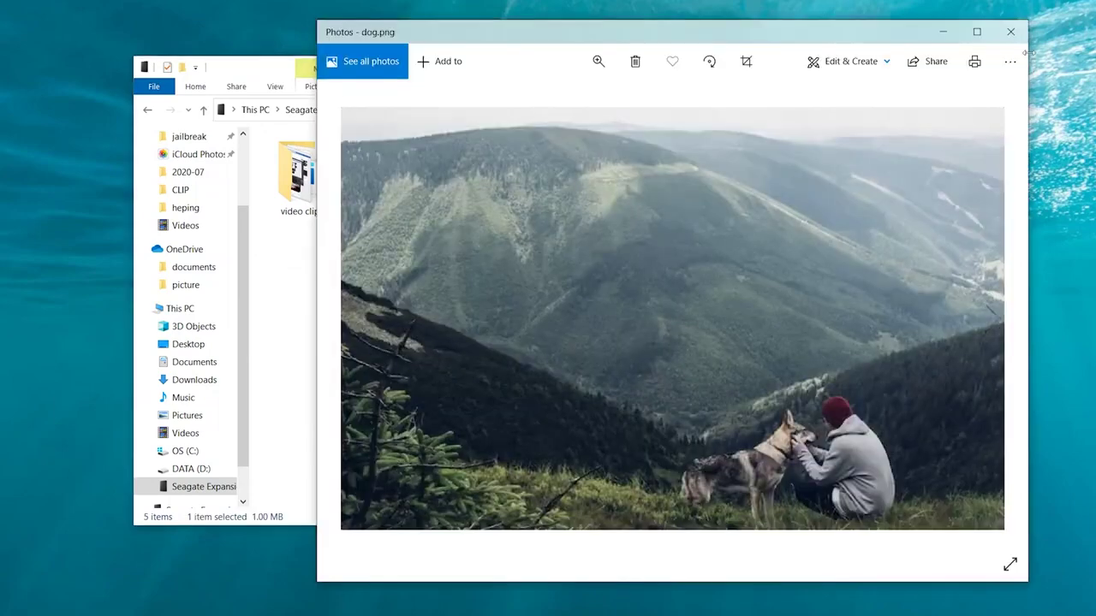
click(1010, 32)
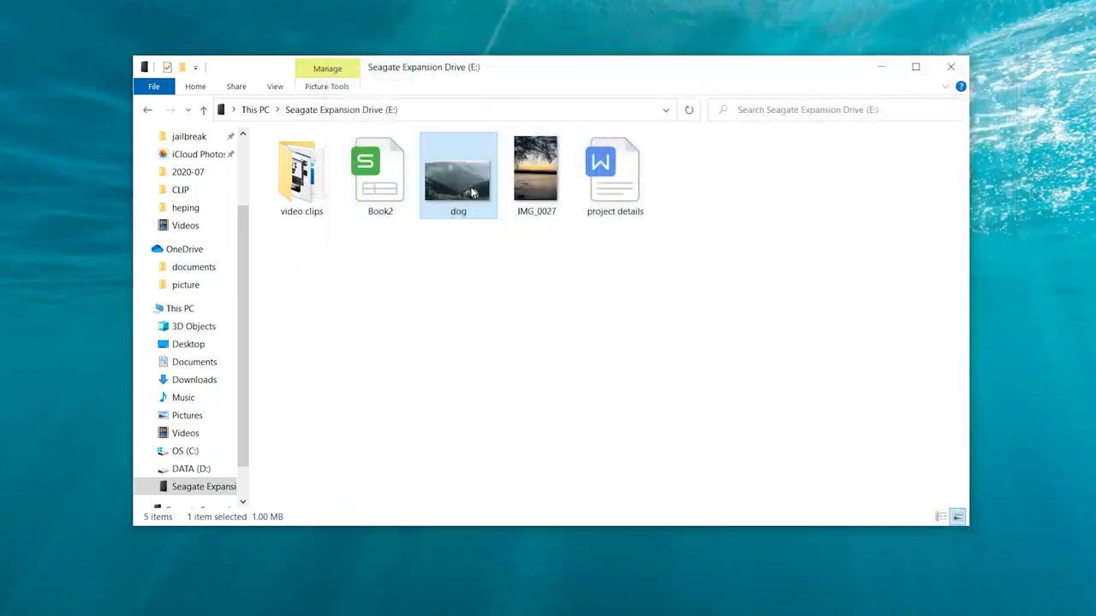
key(Delete)
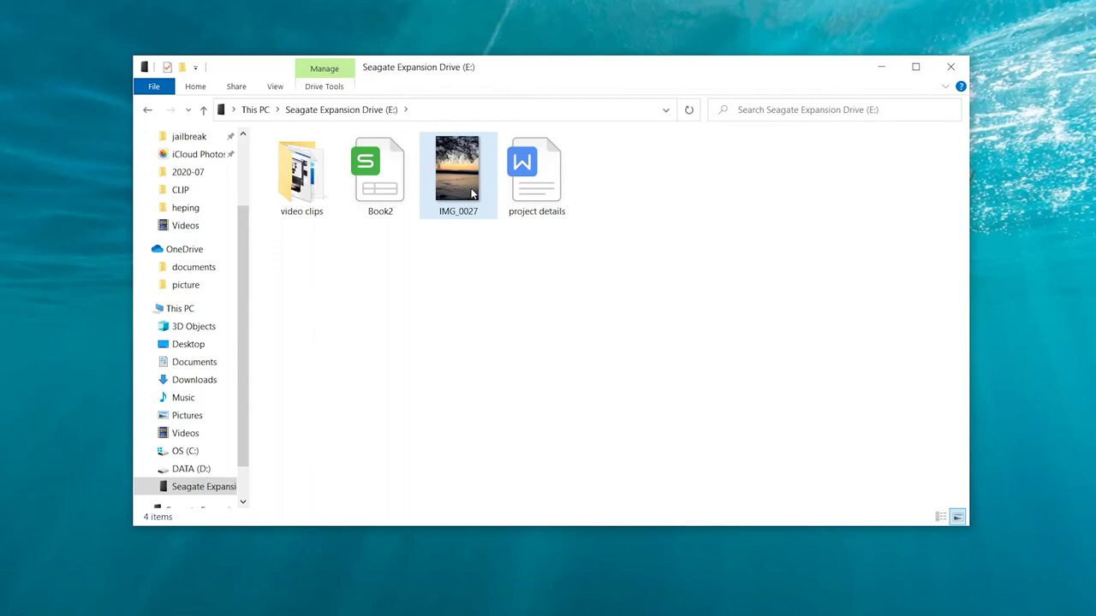
key(Delete)
- Clear the file selection in the Seagate drive window
click(535, 294)
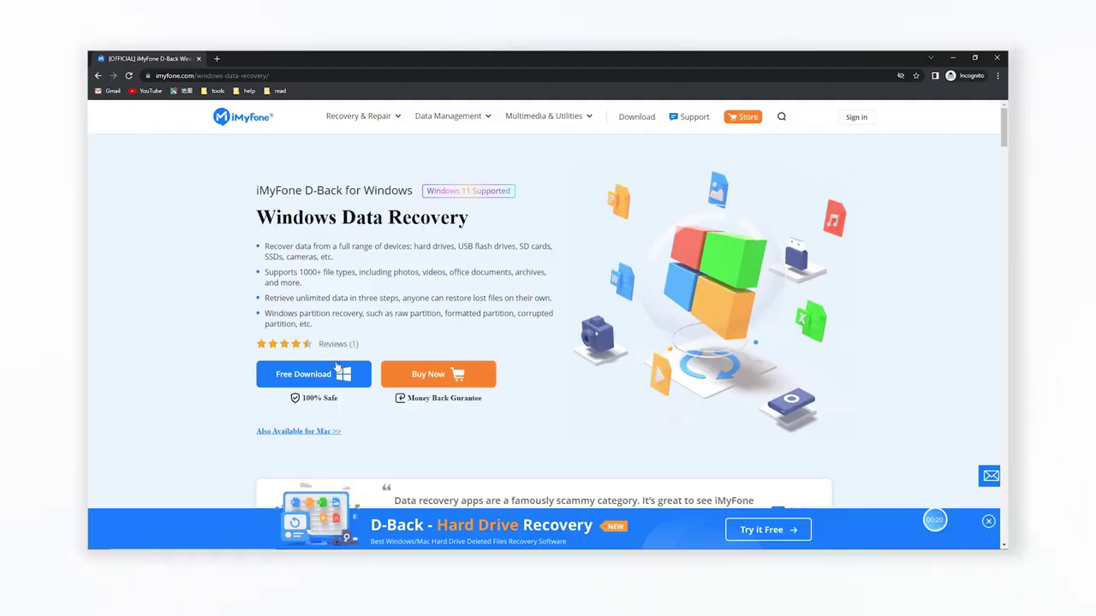
- Download and run the D-Back for Windows installer from iMyFone's product page
click(305, 432)
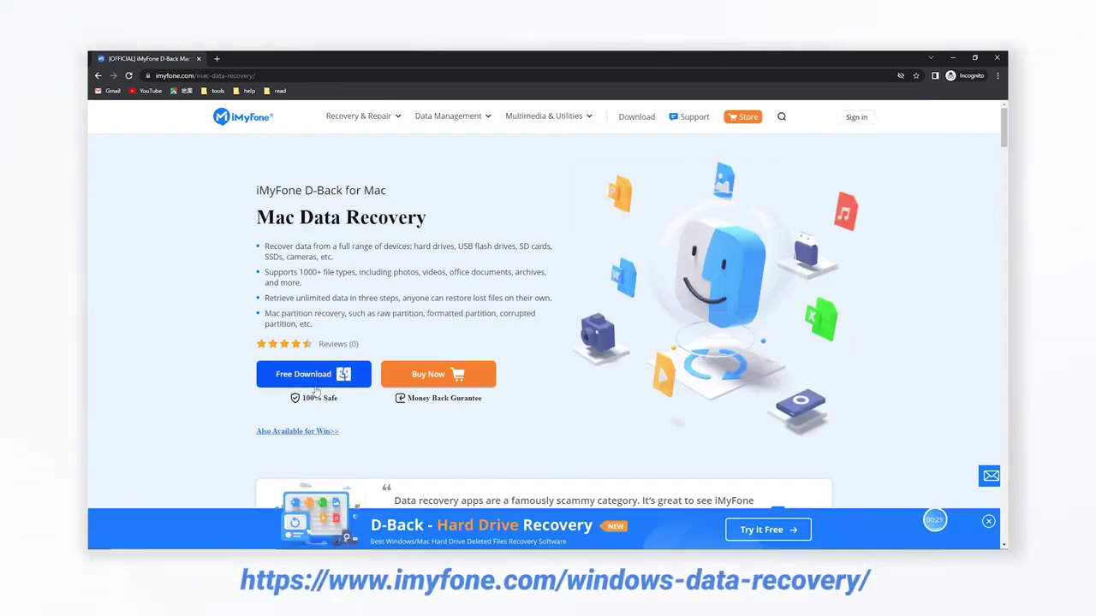
click(304, 434)
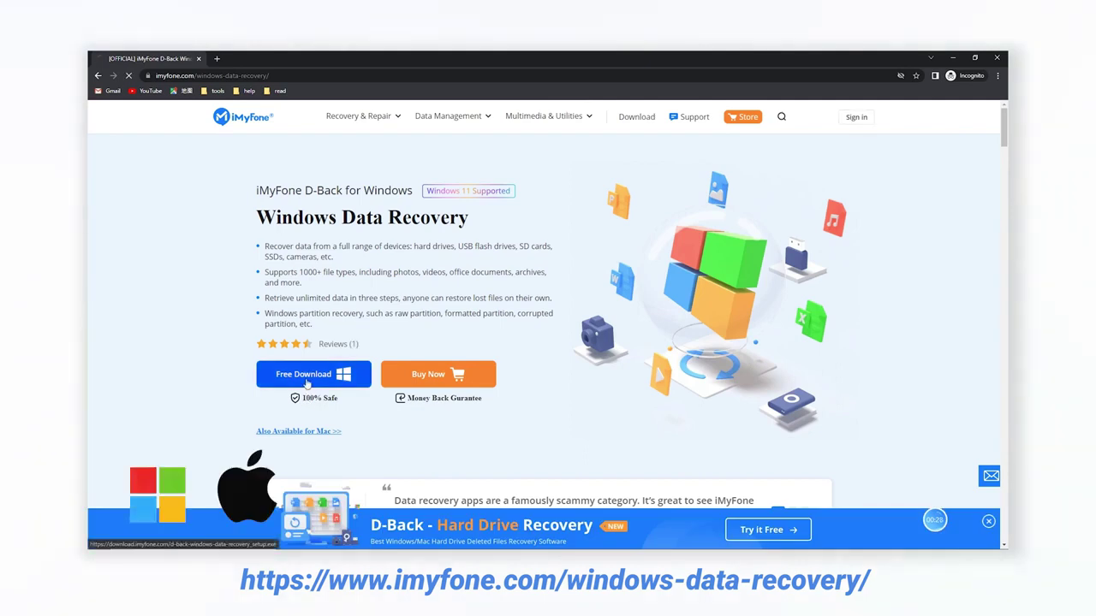
click(305, 382)
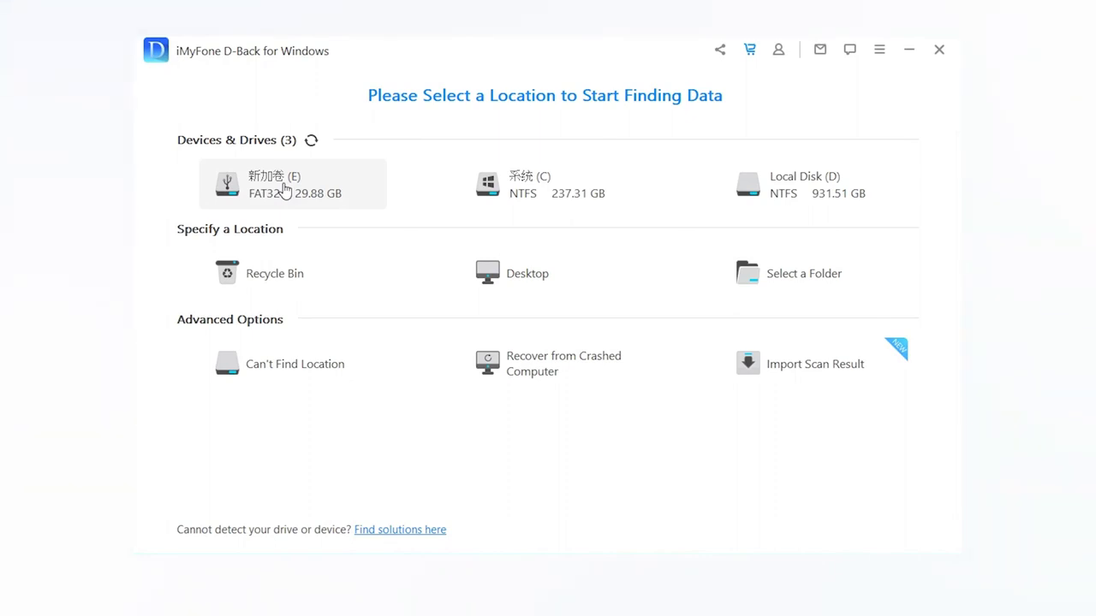
- Deep-scan drive E, preview 0000000025.jpg, and recover it to the Desktop
click(283, 188)
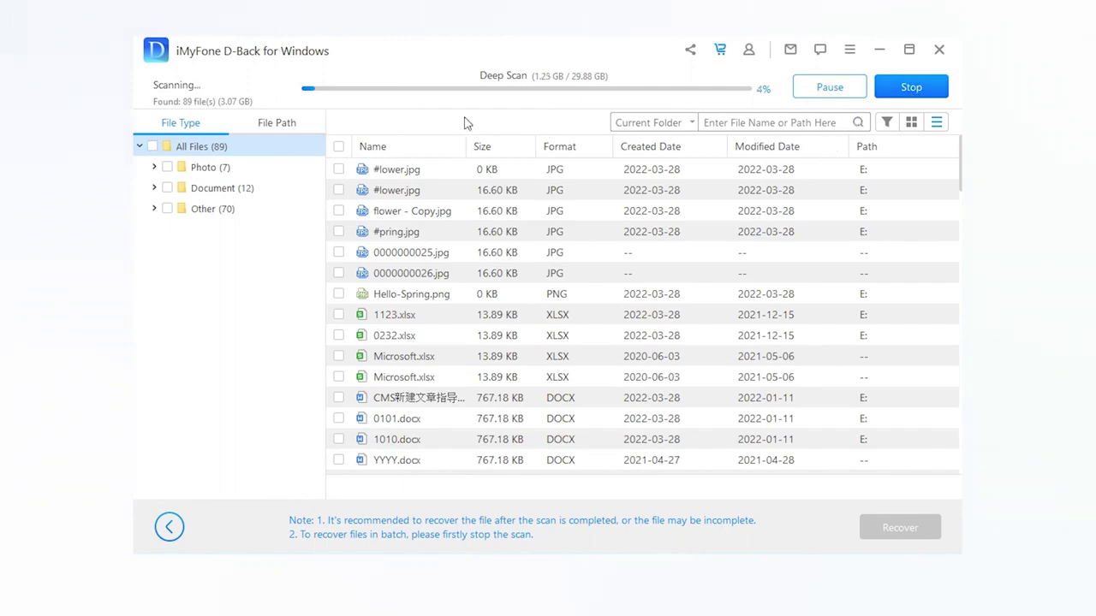
double_click(403, 254)
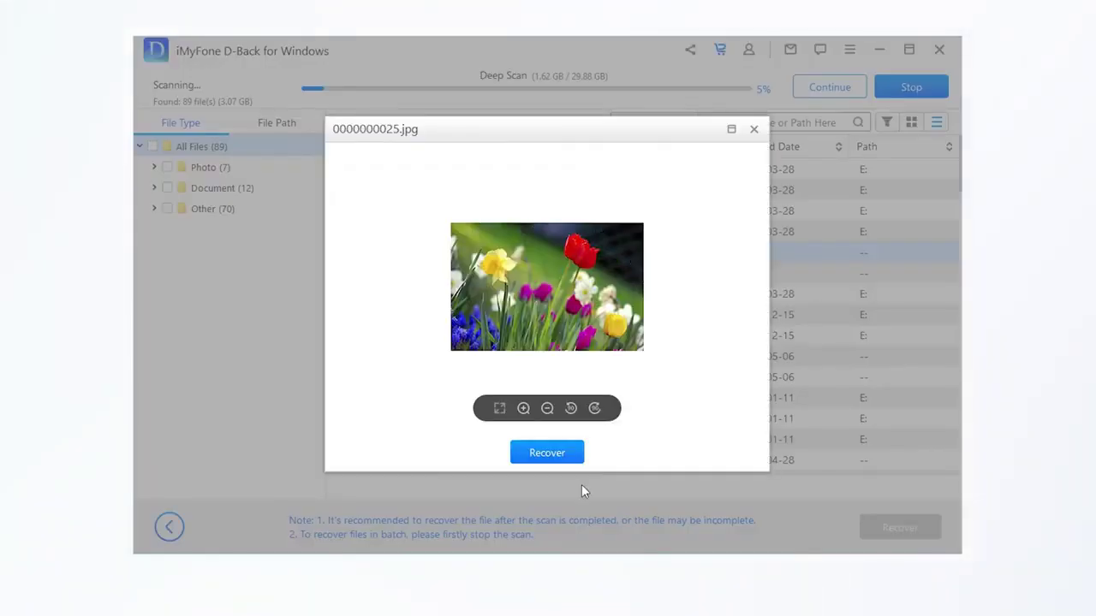
click(558, 454)
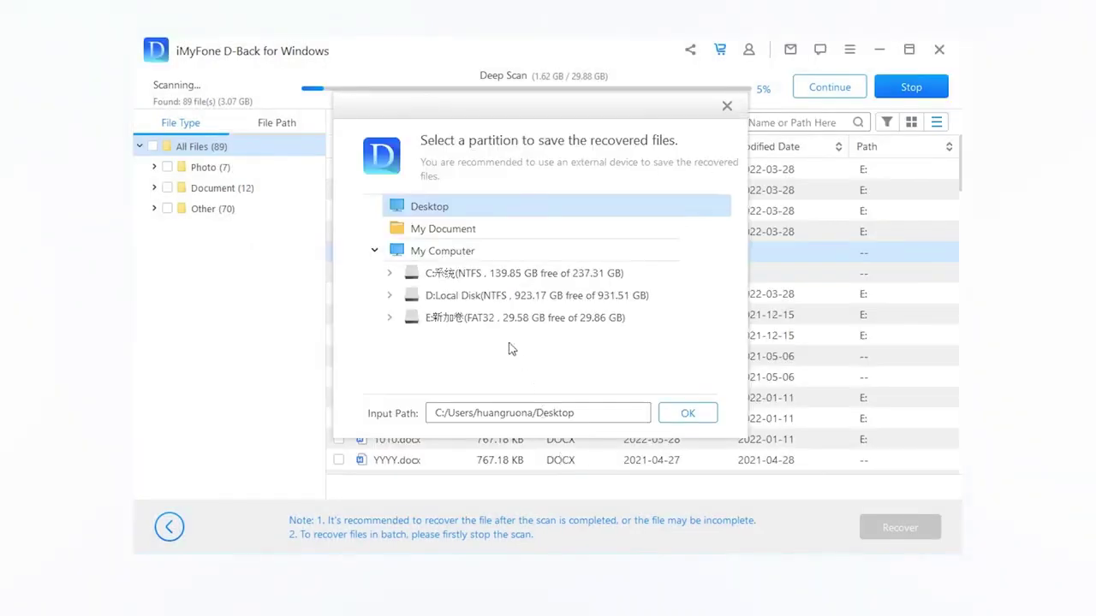
click(676, 416)
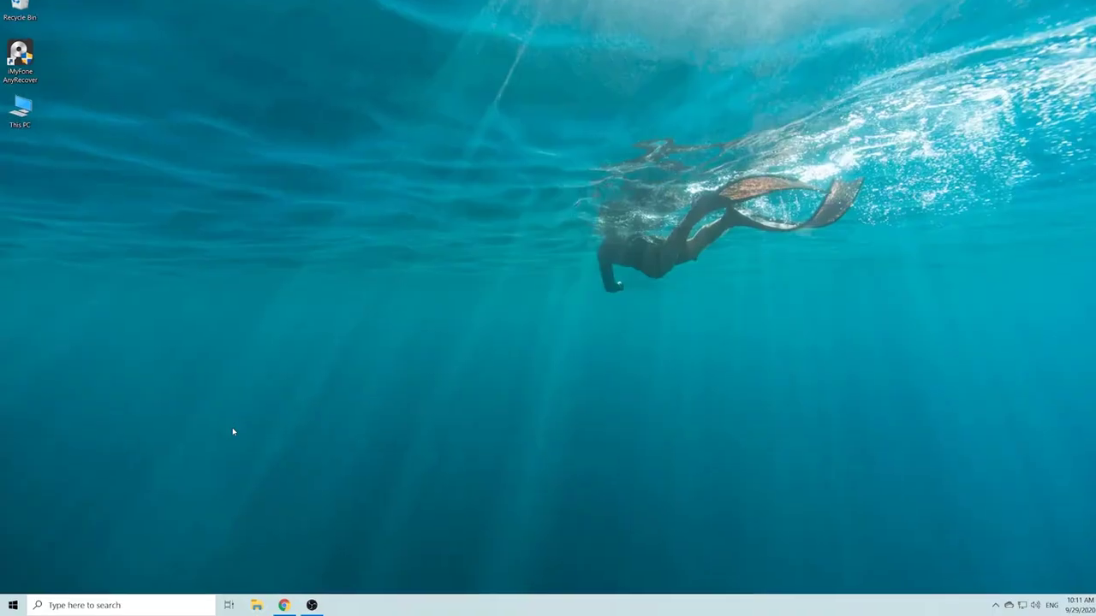
- Launch cmd through the Win+R Run dialog
key(super+r)
text(c)
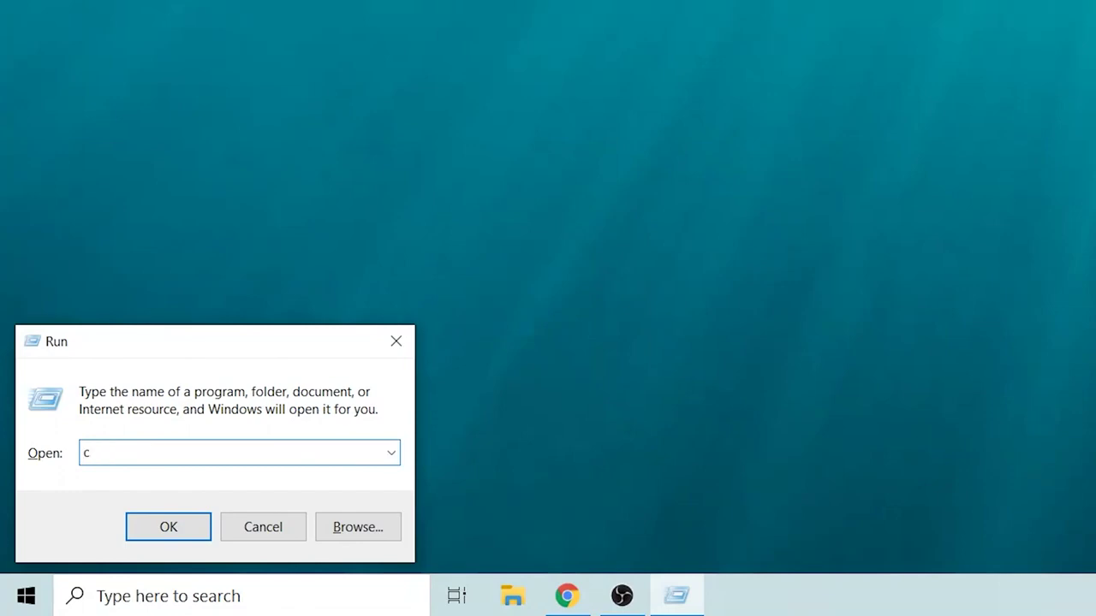
text(md)
click(165, 530)
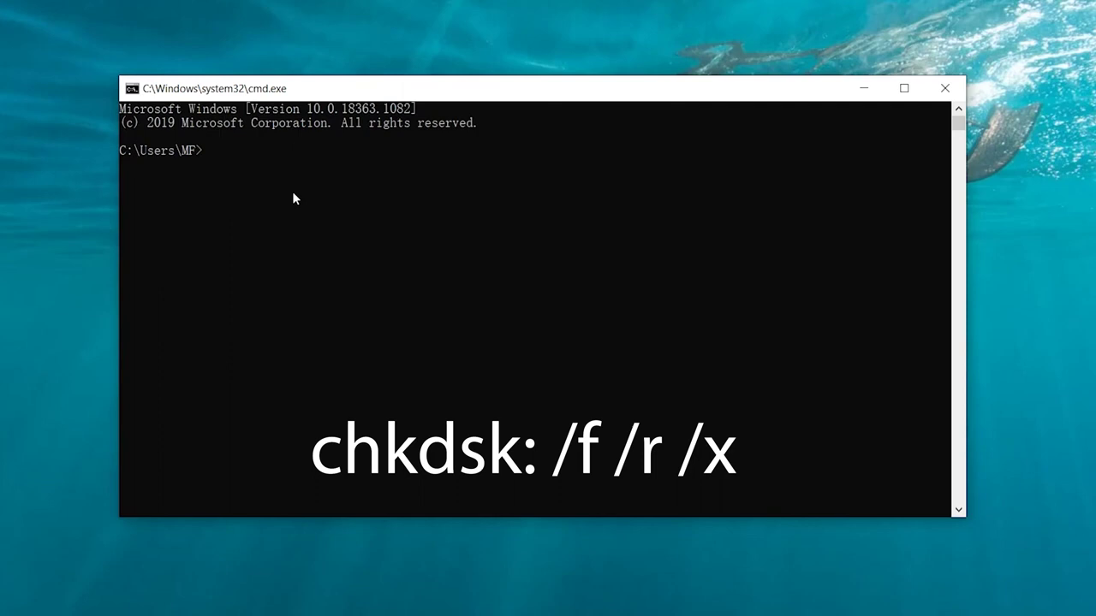
- Run chkdsk E: /f, then switch the prompt to drive E
text(chkdsk E: /f)
key(Return)
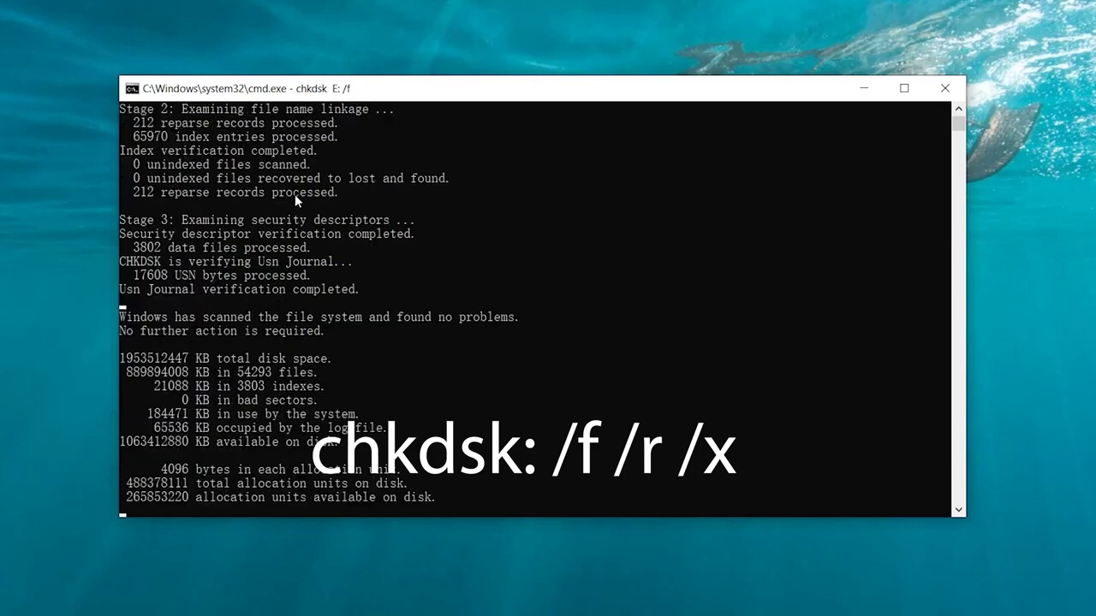
text(E:)
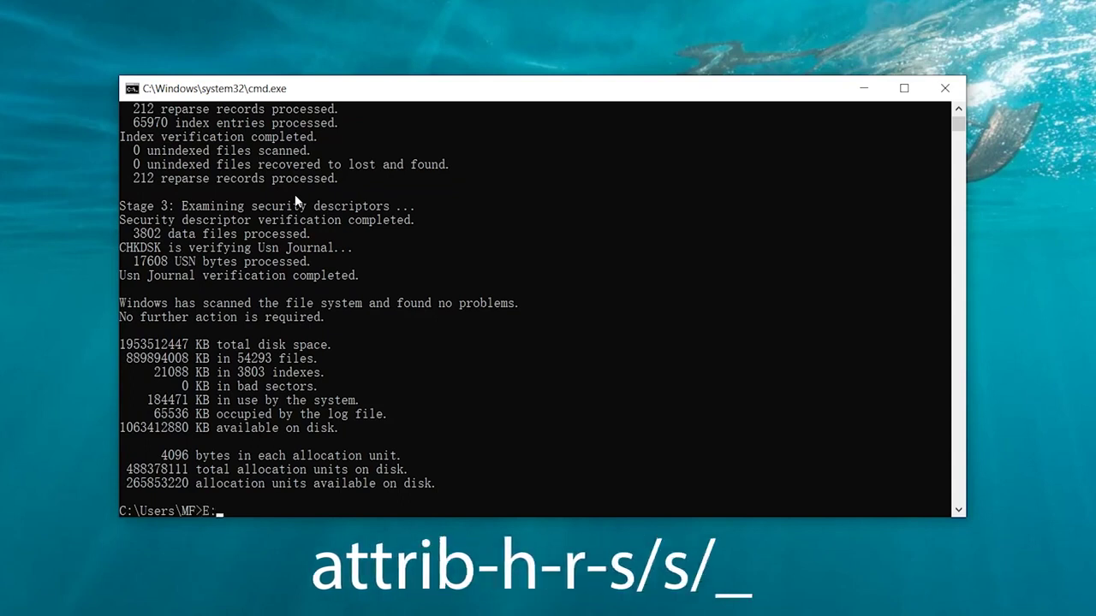
key(Return)
- Run attrib -h -r -s /s /d *.* to unhide every file and folder on E
text(attri)
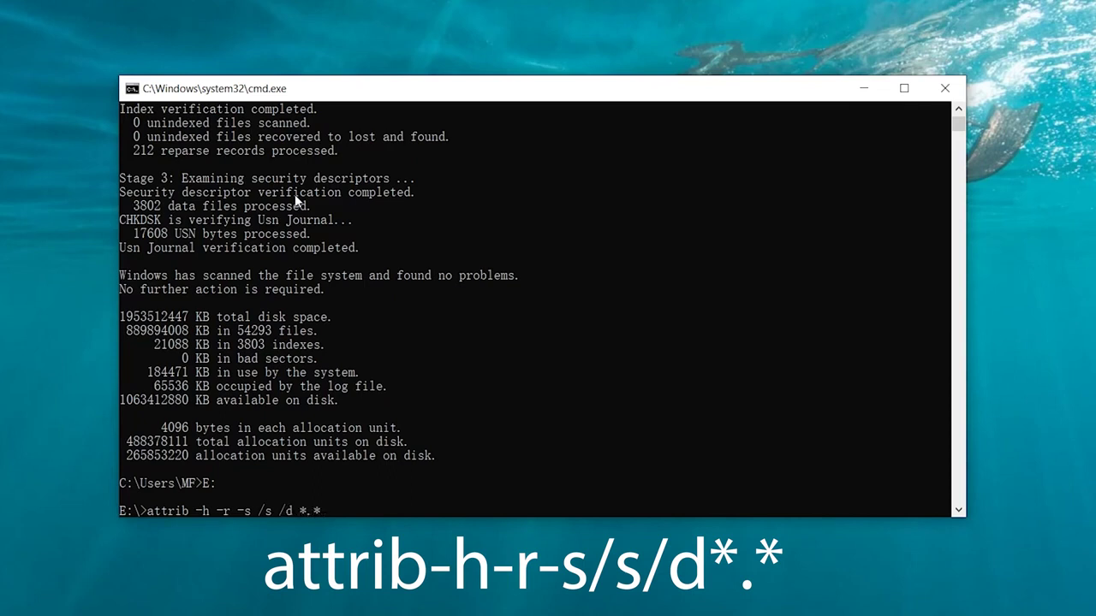
text(b -h -r -s /s /d *.*)
key(Return)
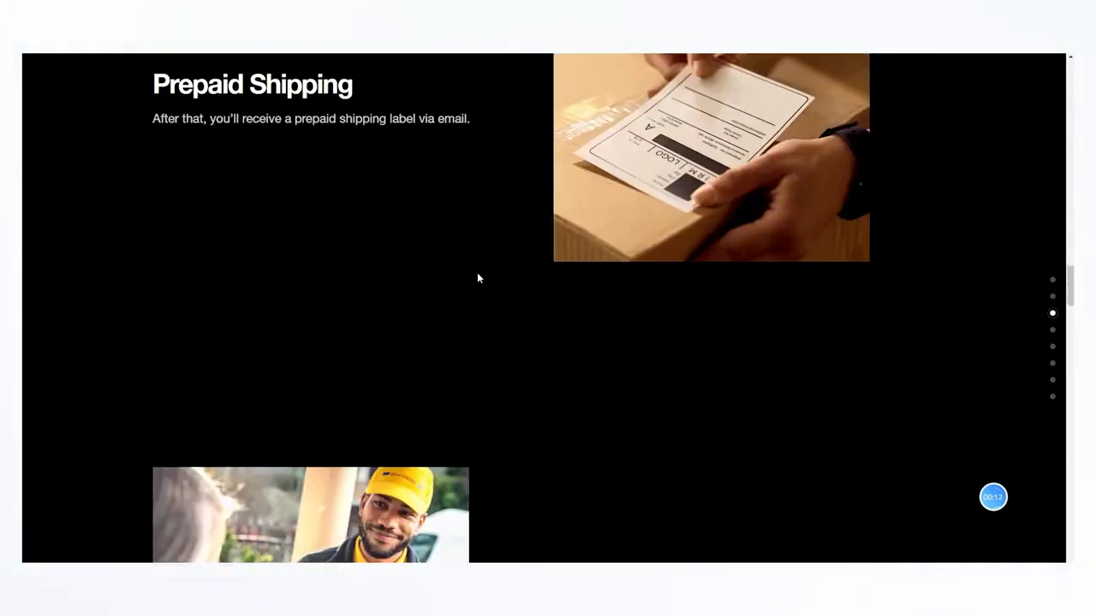
- Scroll Seagate's Rescue page from Prepaid Shipping down to Security Certifications
scroll(477, 279, down, 7)
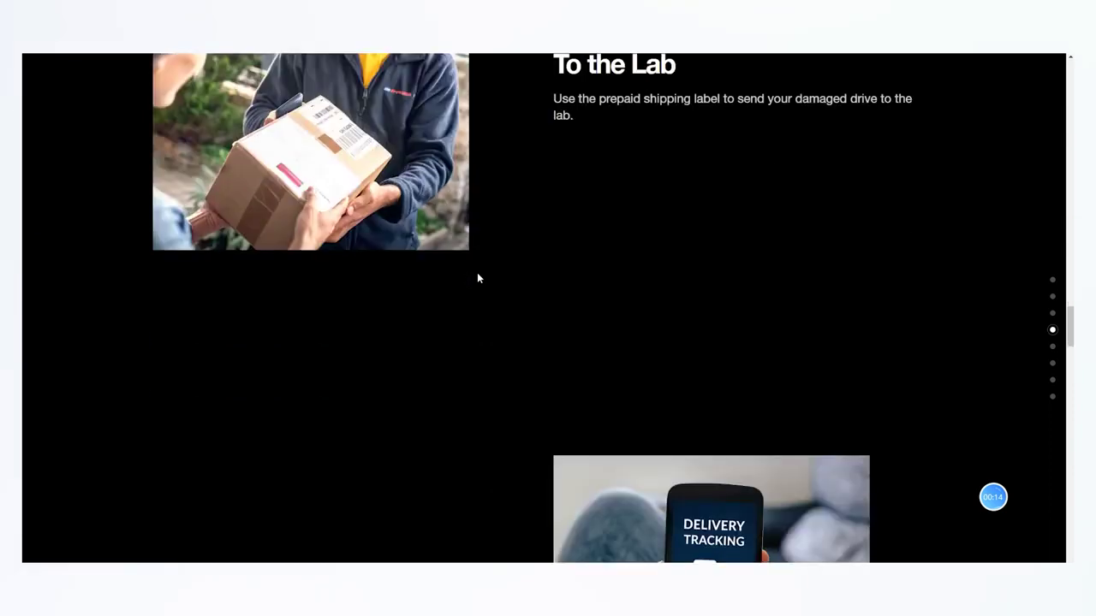
scroll(477, 279, down, 6)
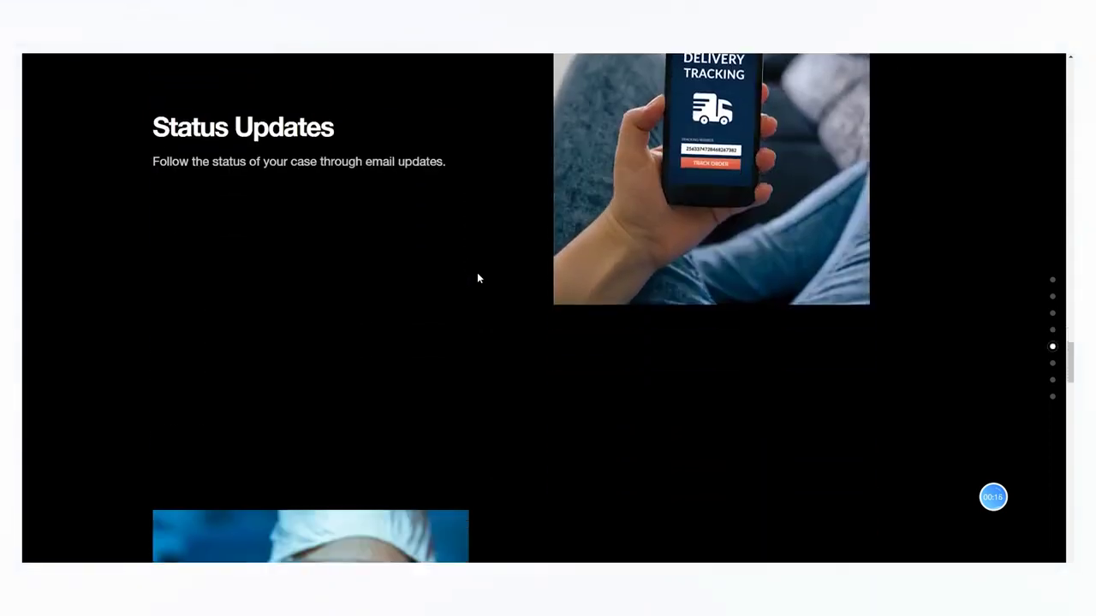
scroll(478, 278, down, 7)
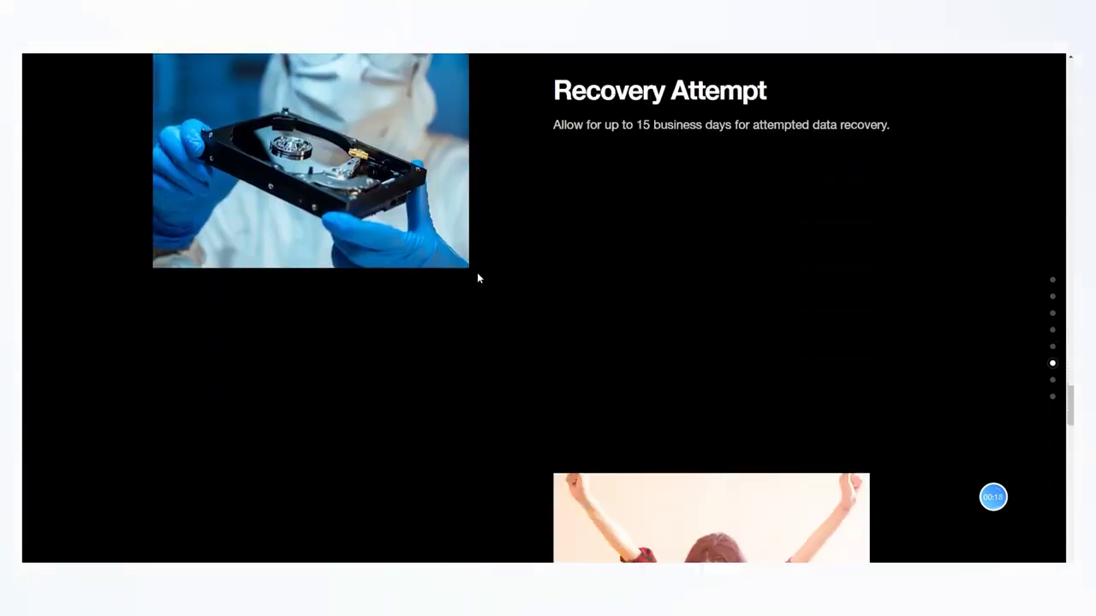
scroll(478, 278, down, 6)
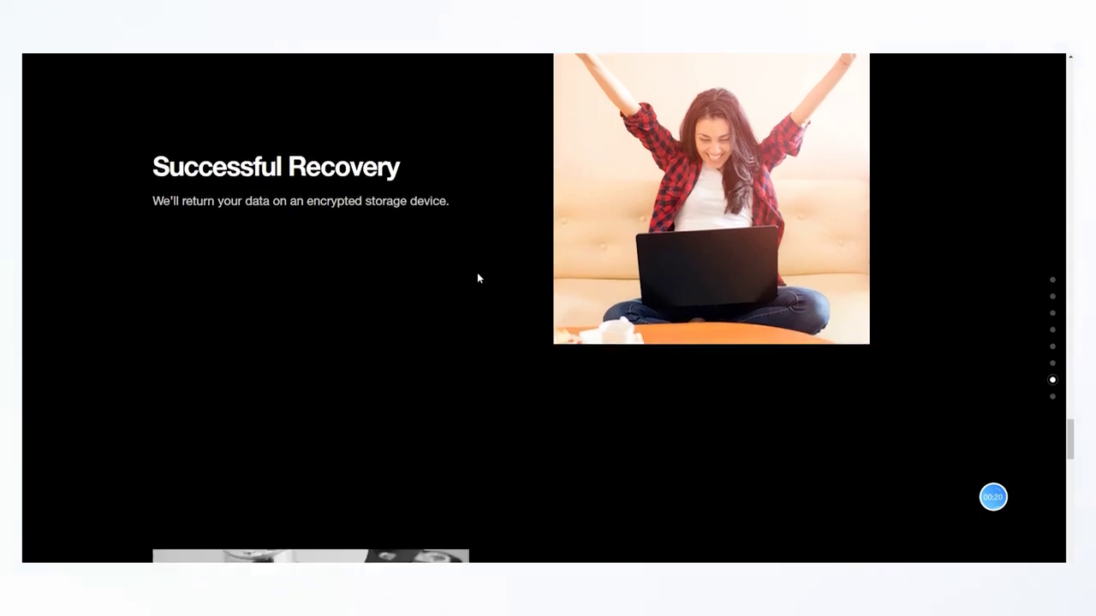
scroll(477, 278, down, 6)
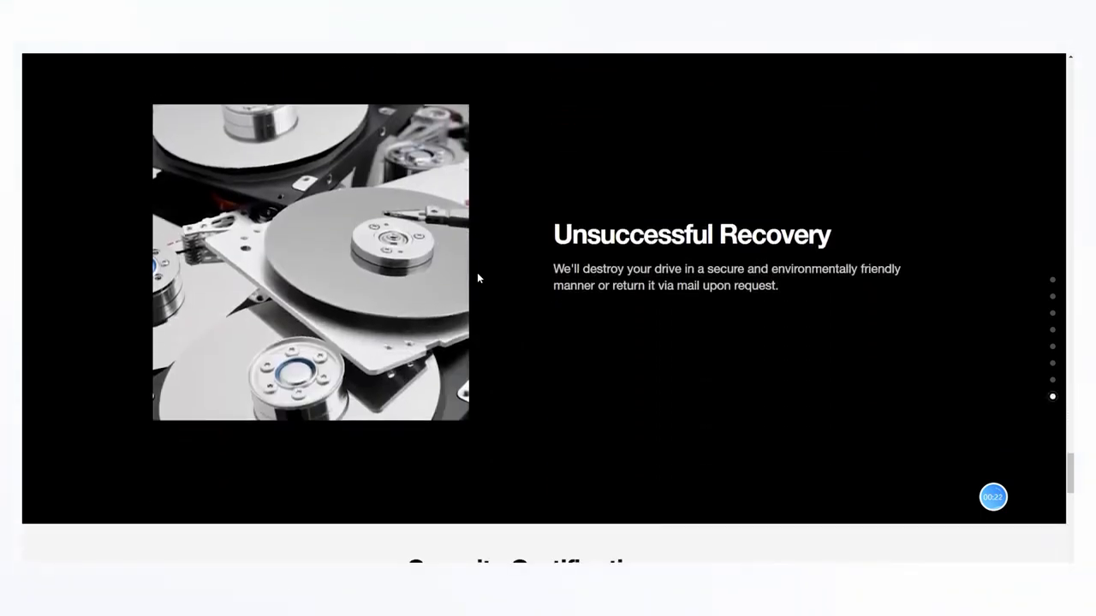
scroll(478, 278, down, 3)
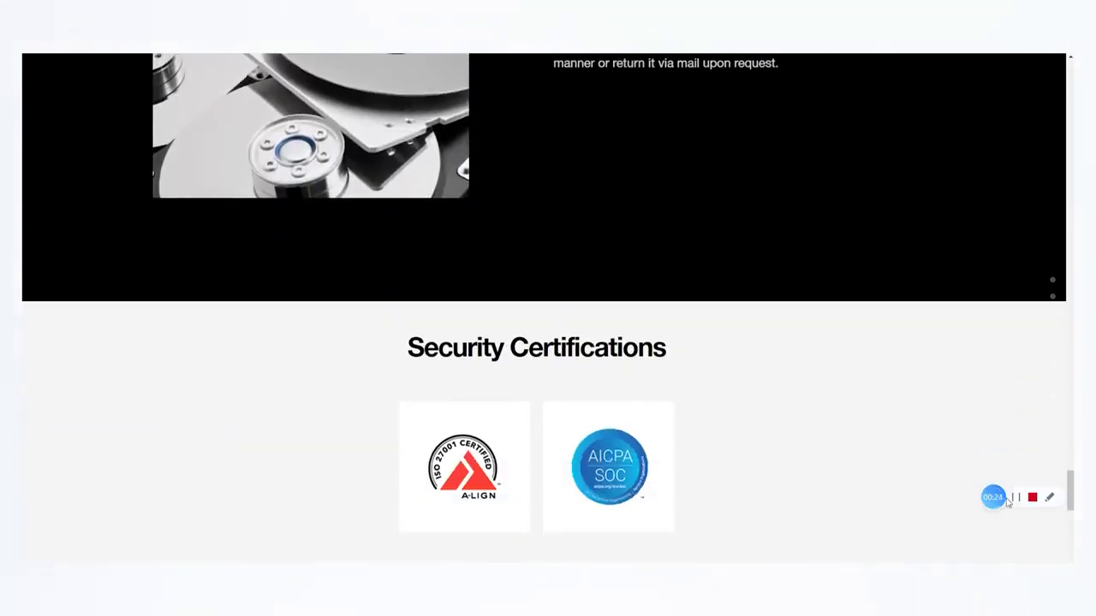